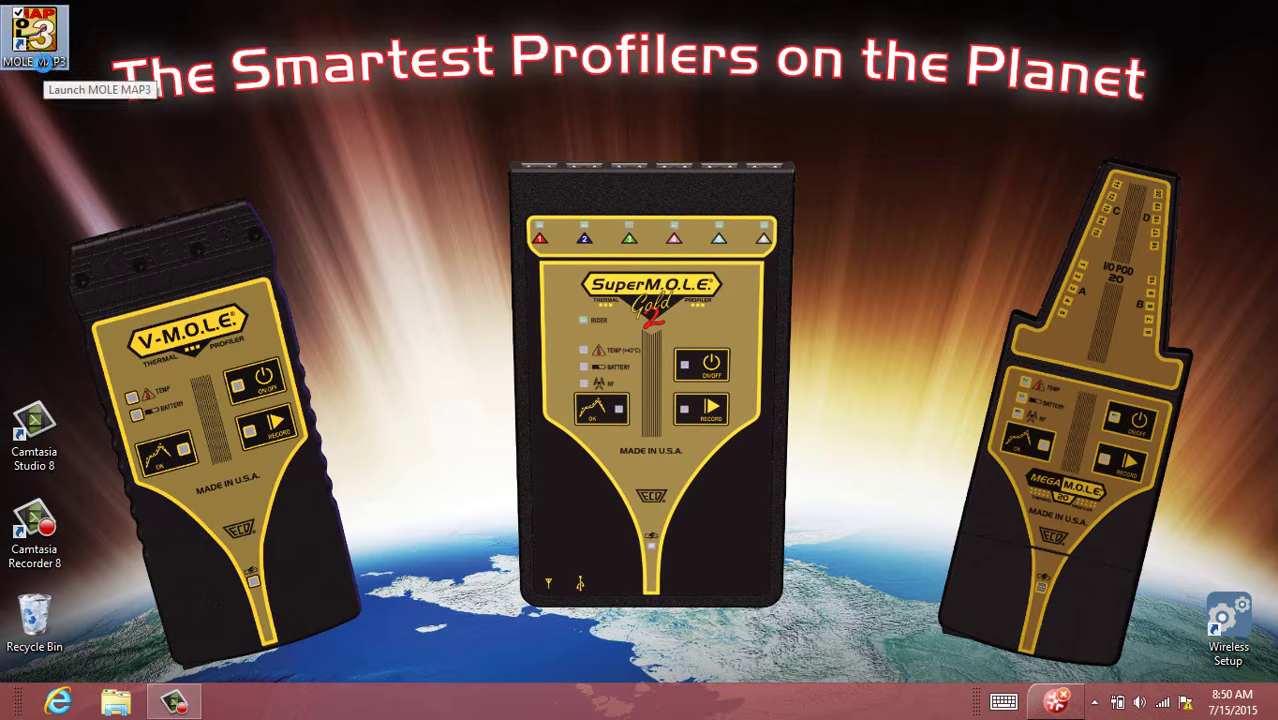
Step: Launch M.O.L.E. MAP and start the Recipe Generator from the Machine menu
{"action": "double_click", "coordinate": [43, 64]}
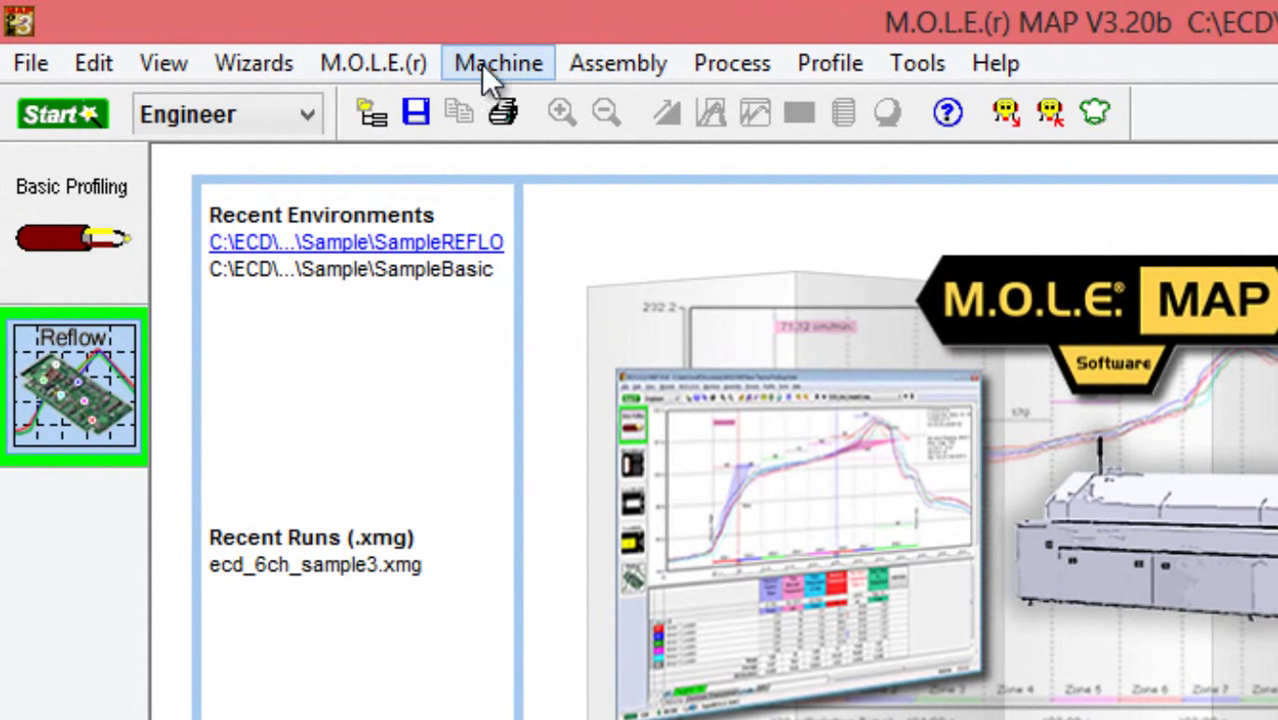
{"action": "left_click", "coordinate": [523, 71]}
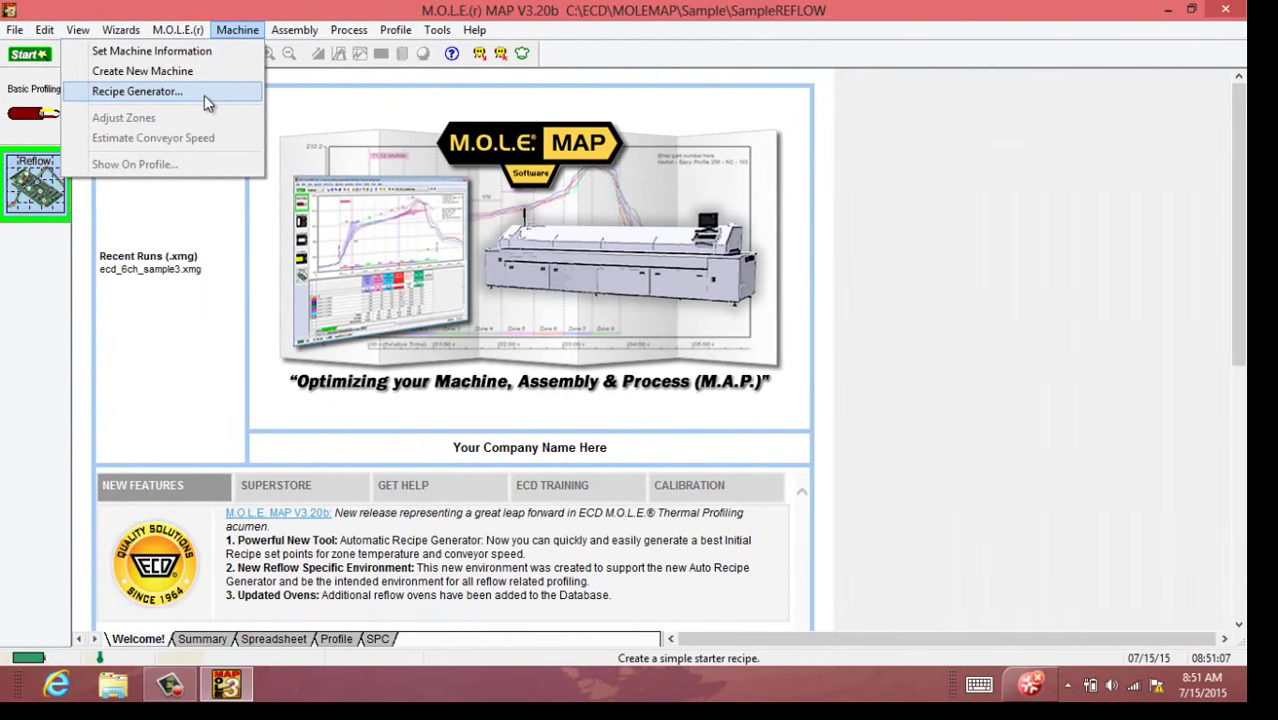
{"action": "left_click", "coordinate": [204, 95]}
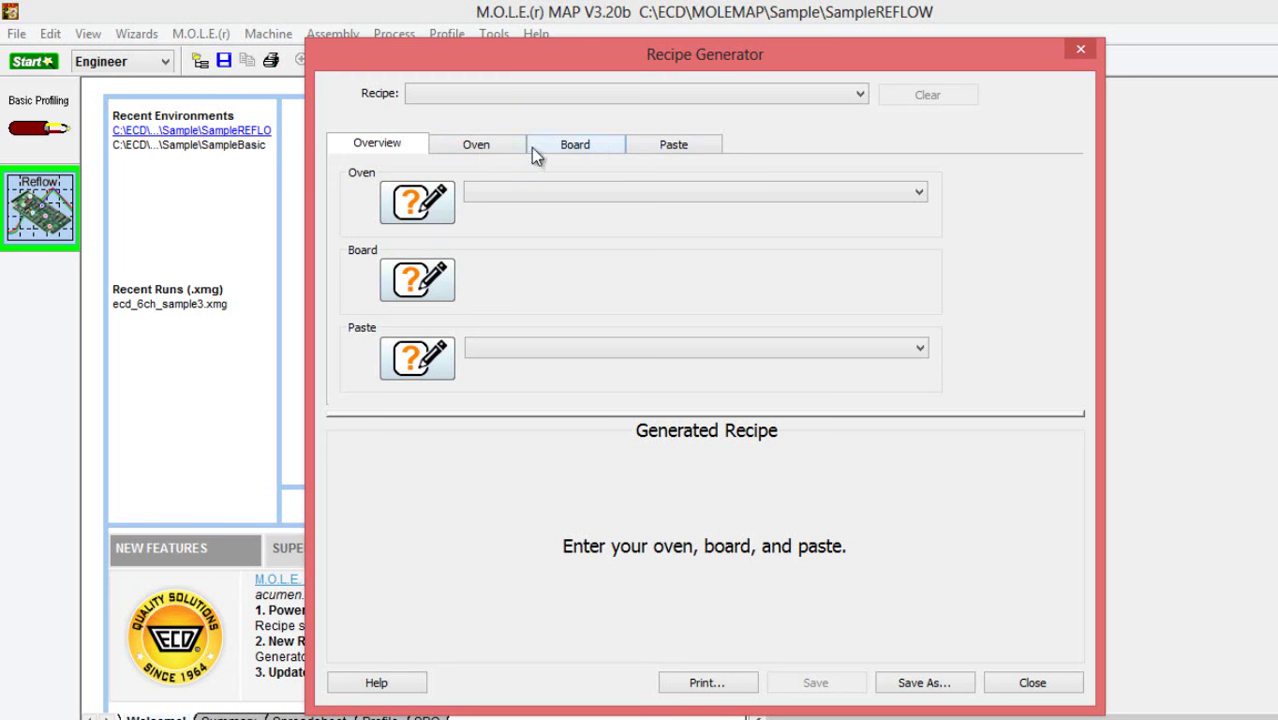
Step: Select +Electrovert_OmniFlo 7_Medium as the recipe's oven
{"action": "left_click", "coordinate": [405, 204]}
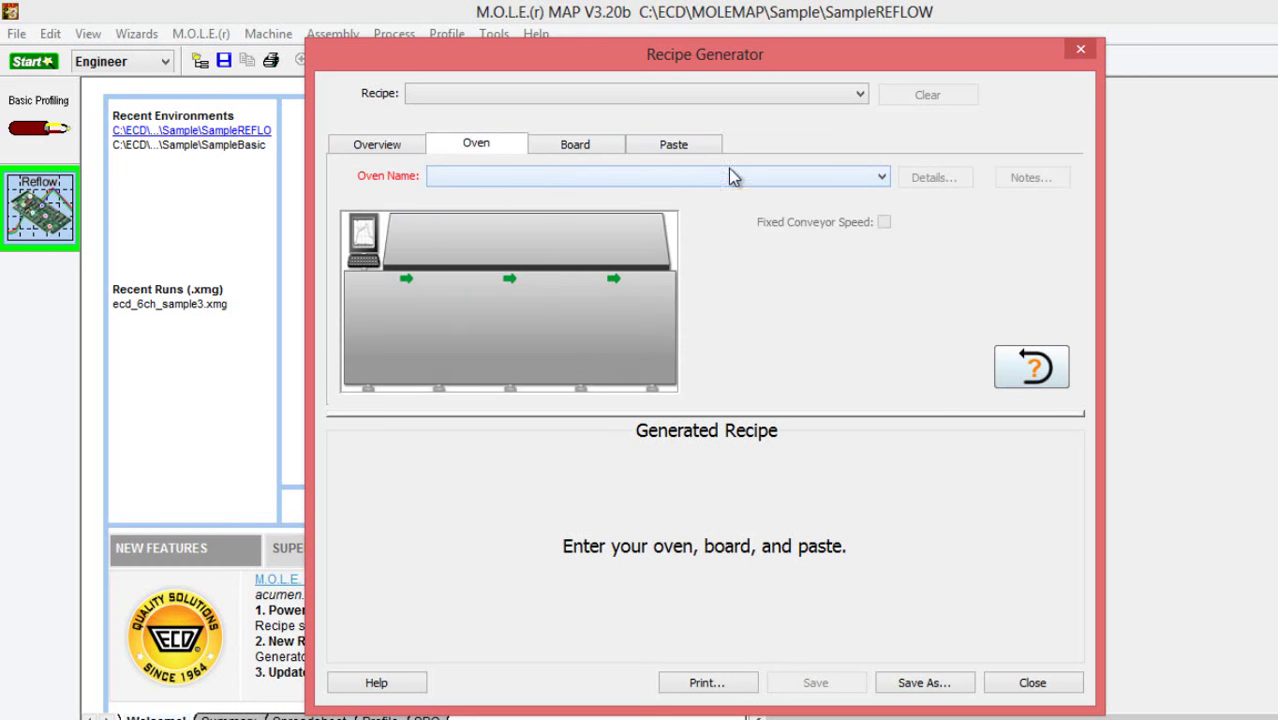
{"action": "left_click", "coordinate": [845, 182]}
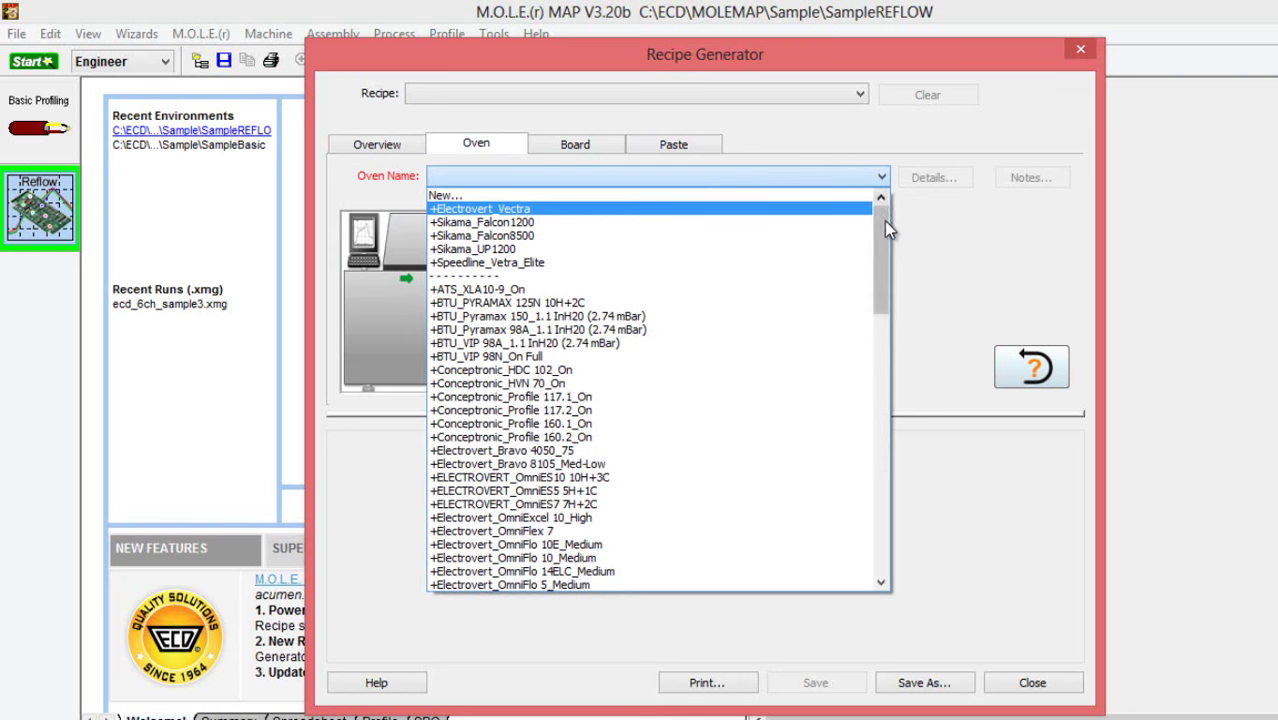
{"action": "mouse_move", "coordinate": [885, 220]}
{"action": "left_mouse_down"}
{"action": "mouse_move", "coordinate": [887, 348]}
{"action": "mouse_move", "coordinate": [870, 287]}
{"action": "mouse_move", "coordinate": [879, 211]}
{"action": "left_mouse_up"}
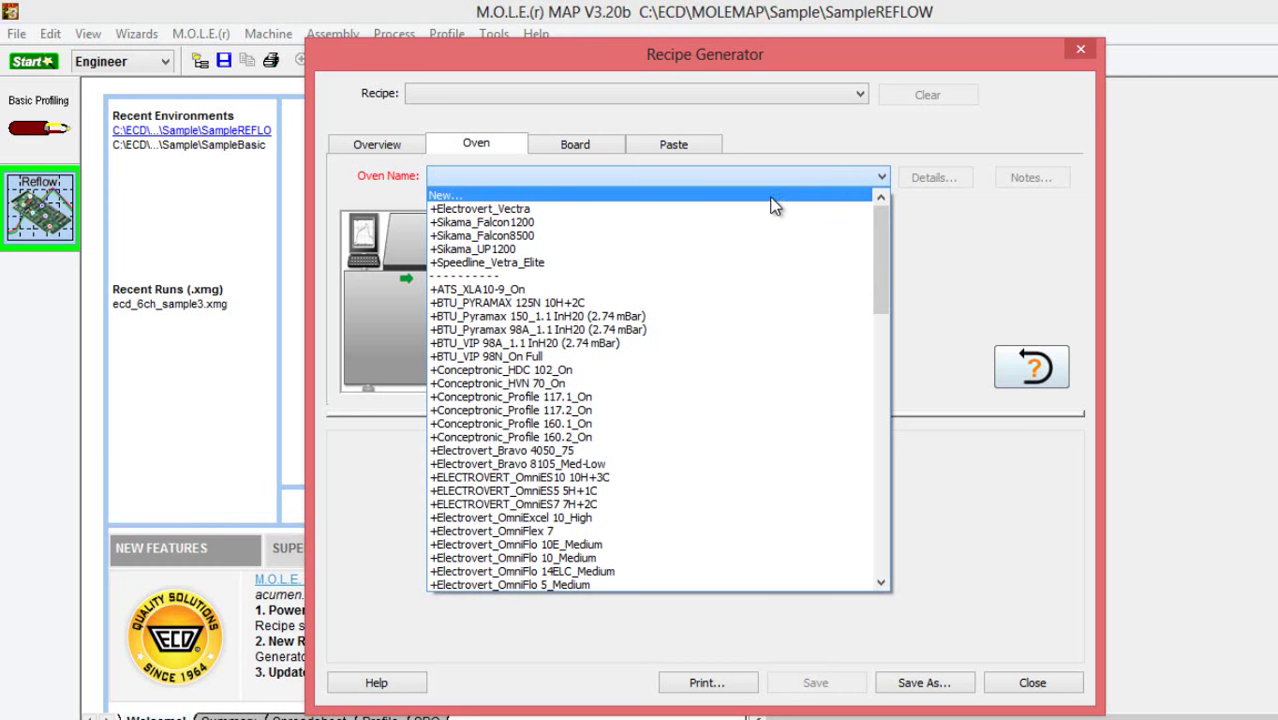
{"action": "left_click_drag", "start_coordinate": [879, 250], "coordinate": [881, 286]}
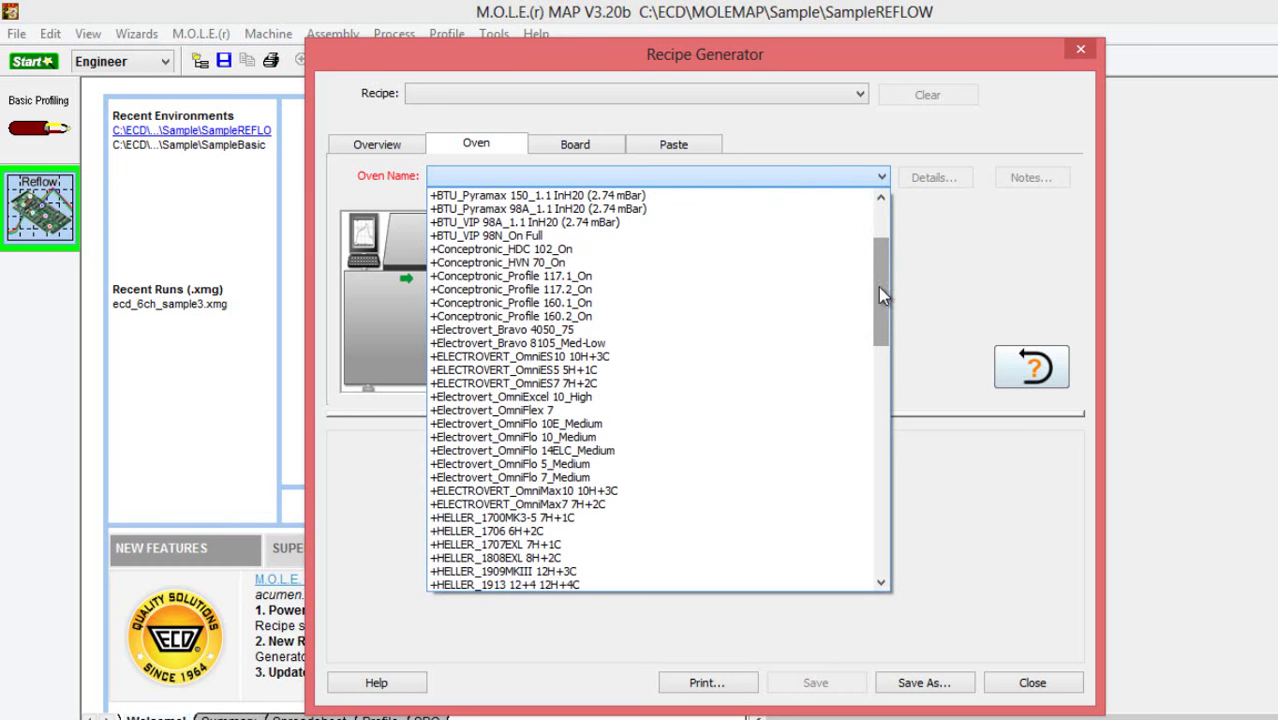
{"action": "left_click", "coordinate": [597, 478]}
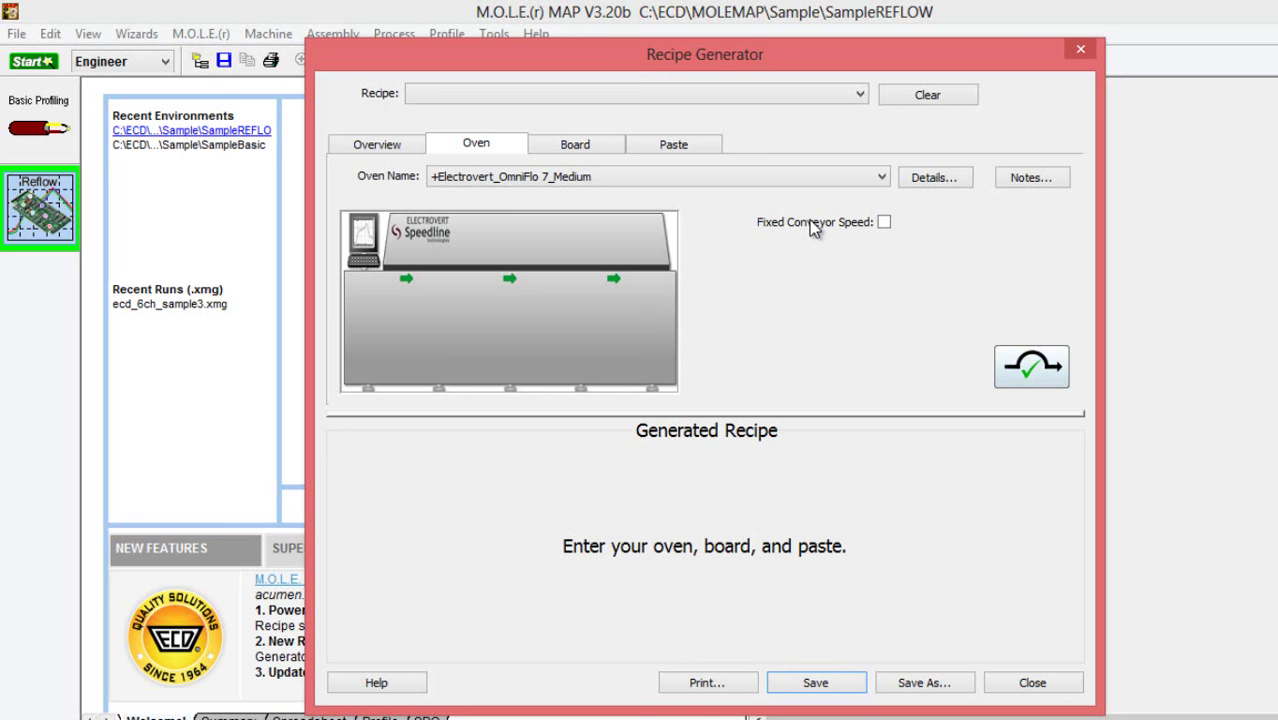
Step: Set the board thickness to 2 mm on the Board page
{"action": "left_click", "coordinate": [578, 146]}
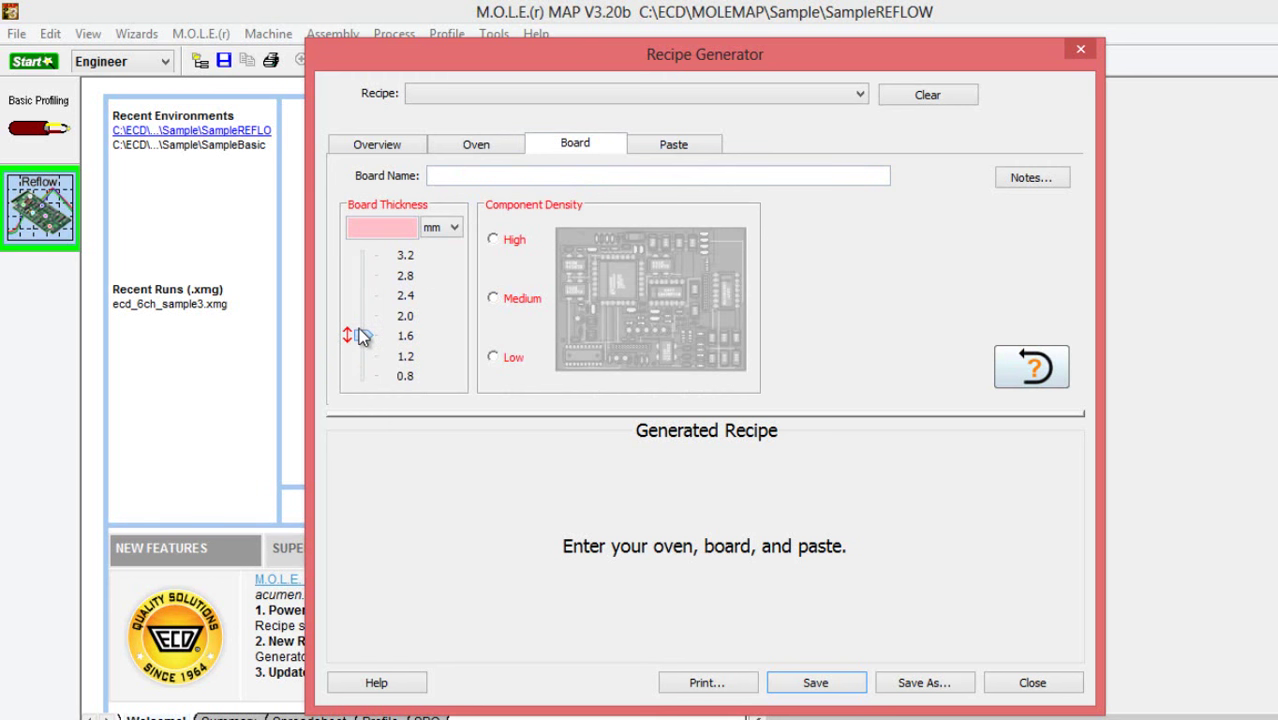
{"action": "mouse_move", "coordinate": [361, 340]}
{"action": "left_mouse_down"}
{"action": "mouse_move", "coordinate": [363, 284]}
{"action": "mouse_move", "coordinate": [363, 336]}
{"action": "left_mouse_up"}
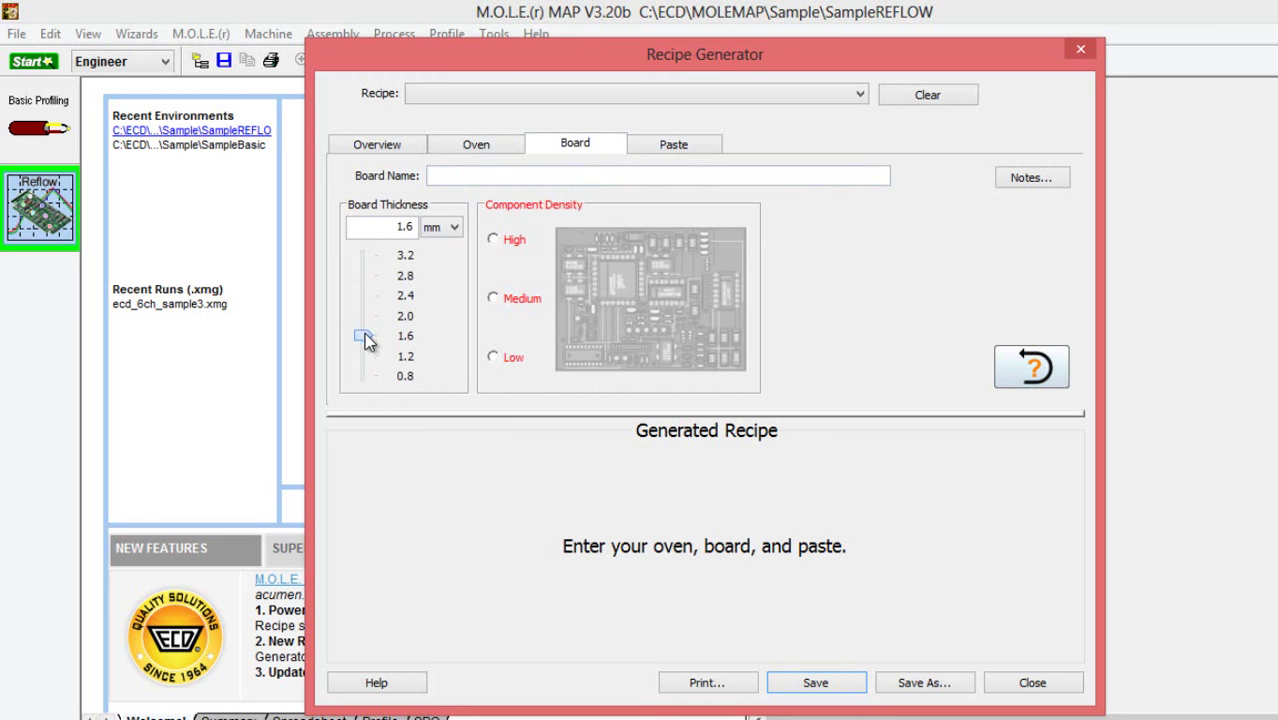
{"action": "double_click", "coordinate": [412, 228]}
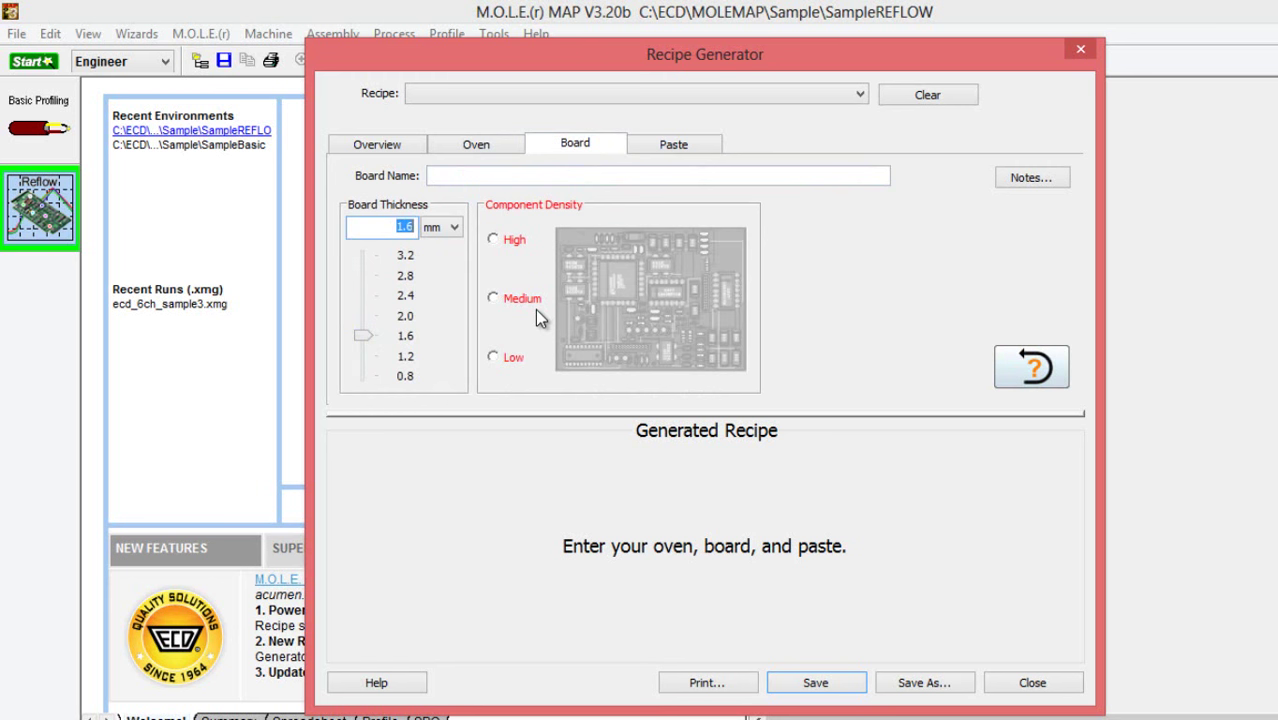
{"action": "type", "text": "2"}
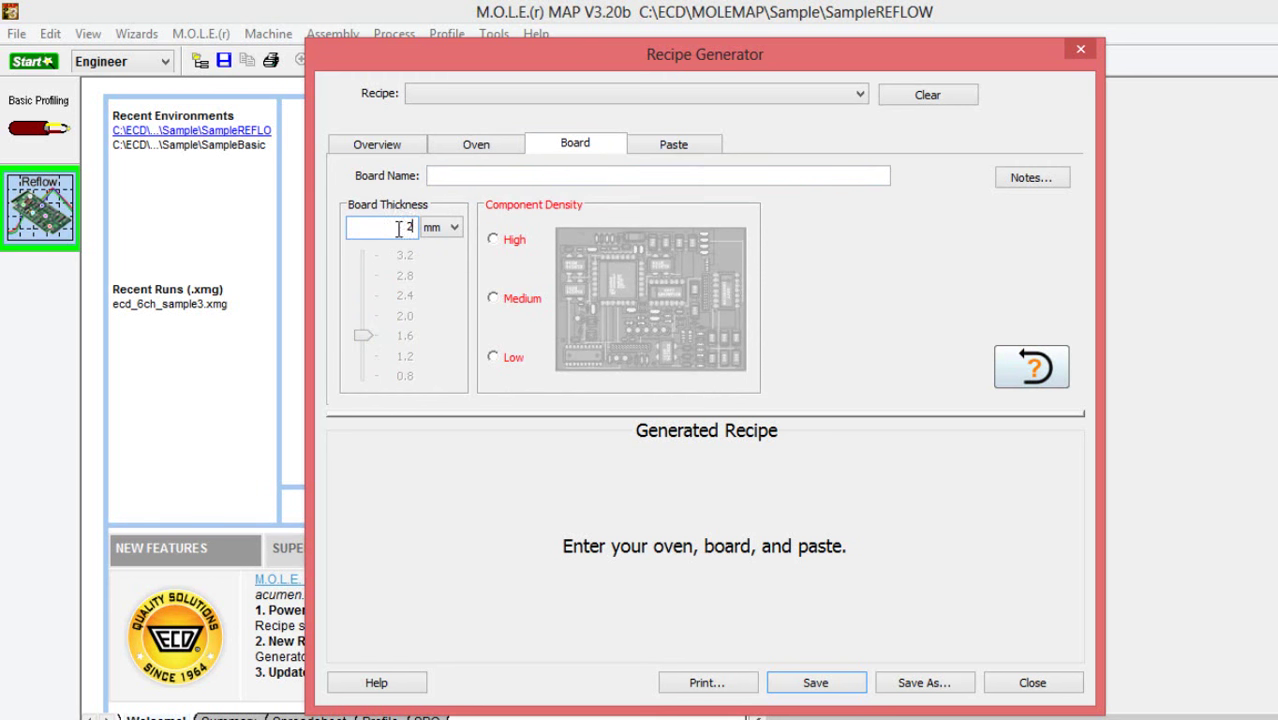
{"action": "left_click", "coordinate": [450, 228]}
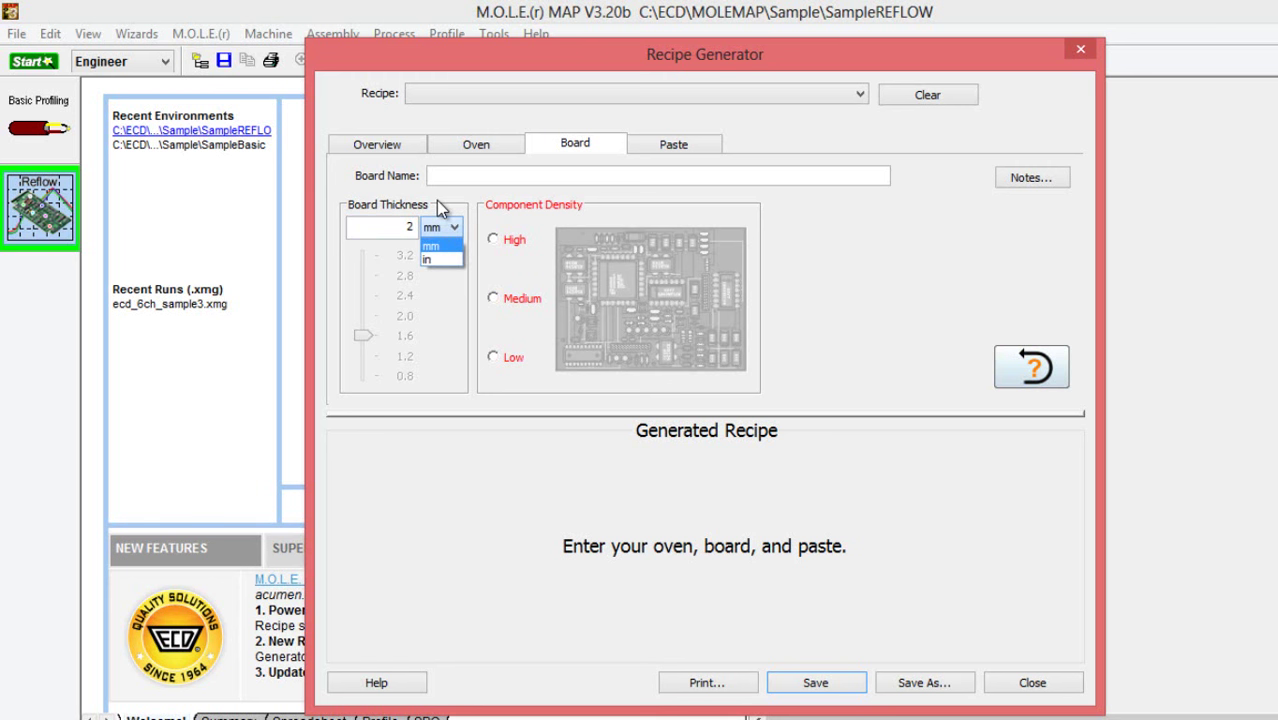
{"action": "left_click", "coordinate": [436, 200]}
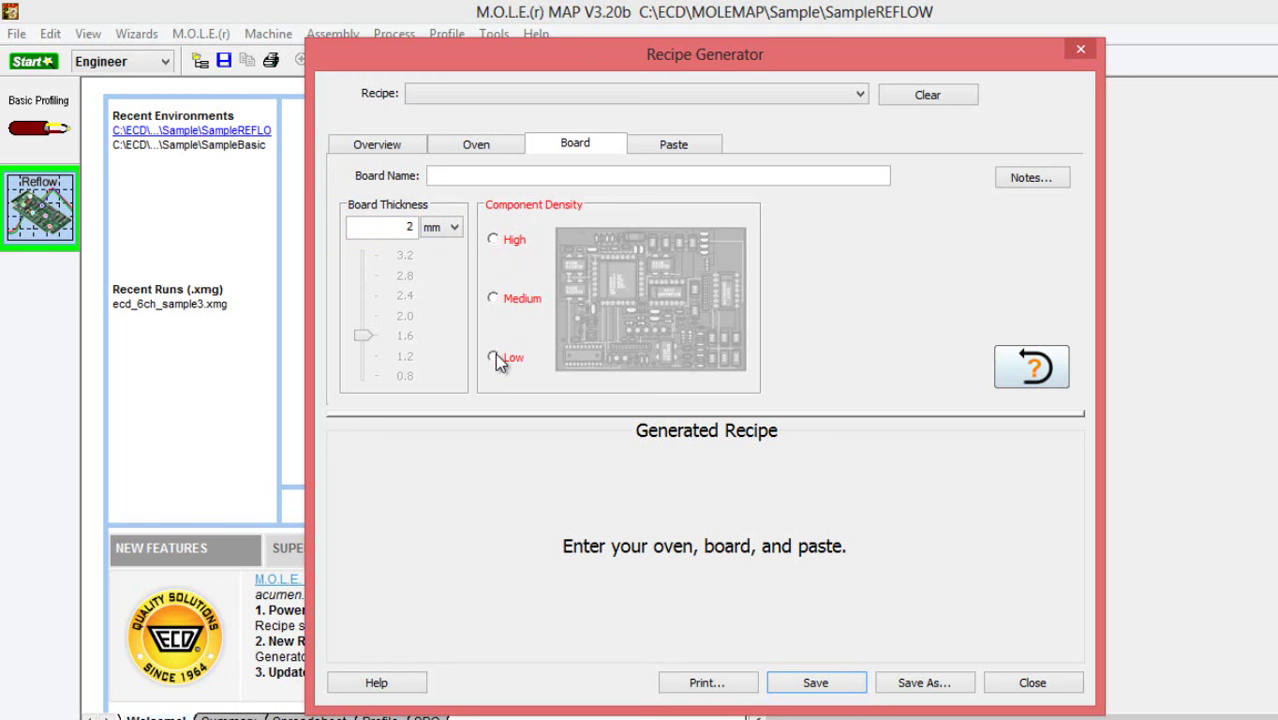
Step: Set component density to Medium and name the board 'board 76'
{"action": "left_click", "coordinate": [492, 298]}
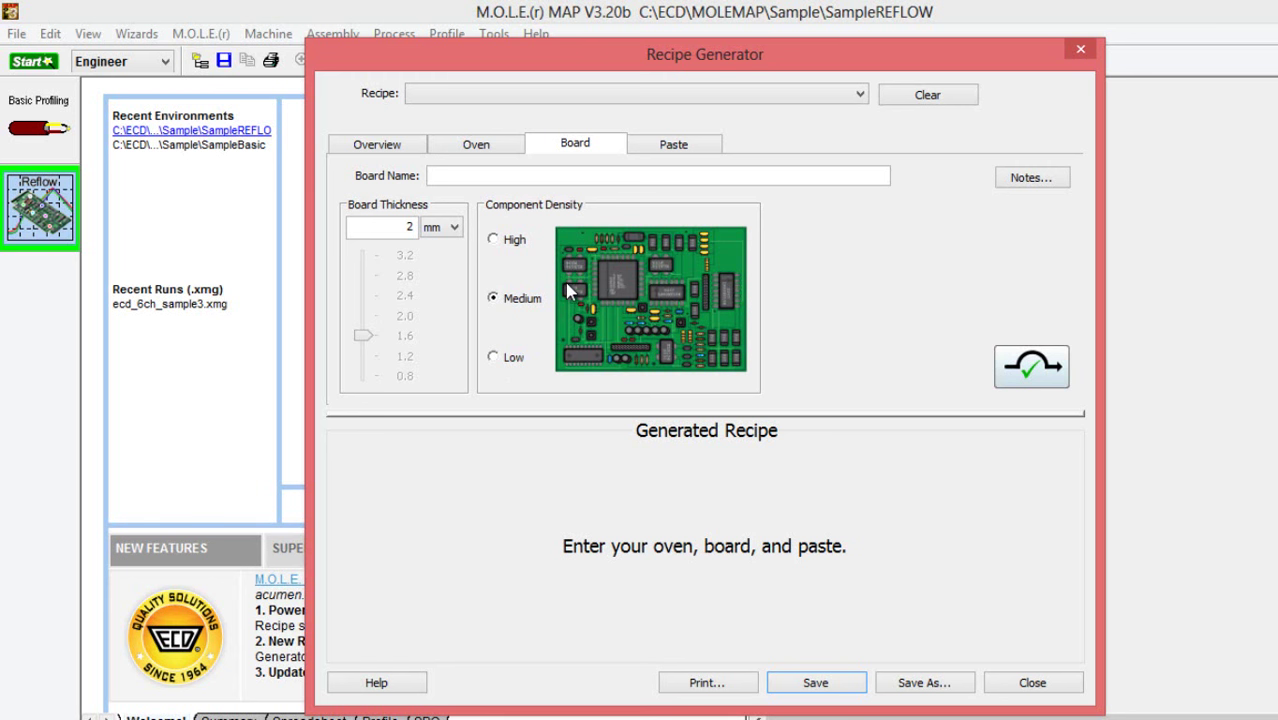
{"action": "left_click", "coordinate": [493, 358]}
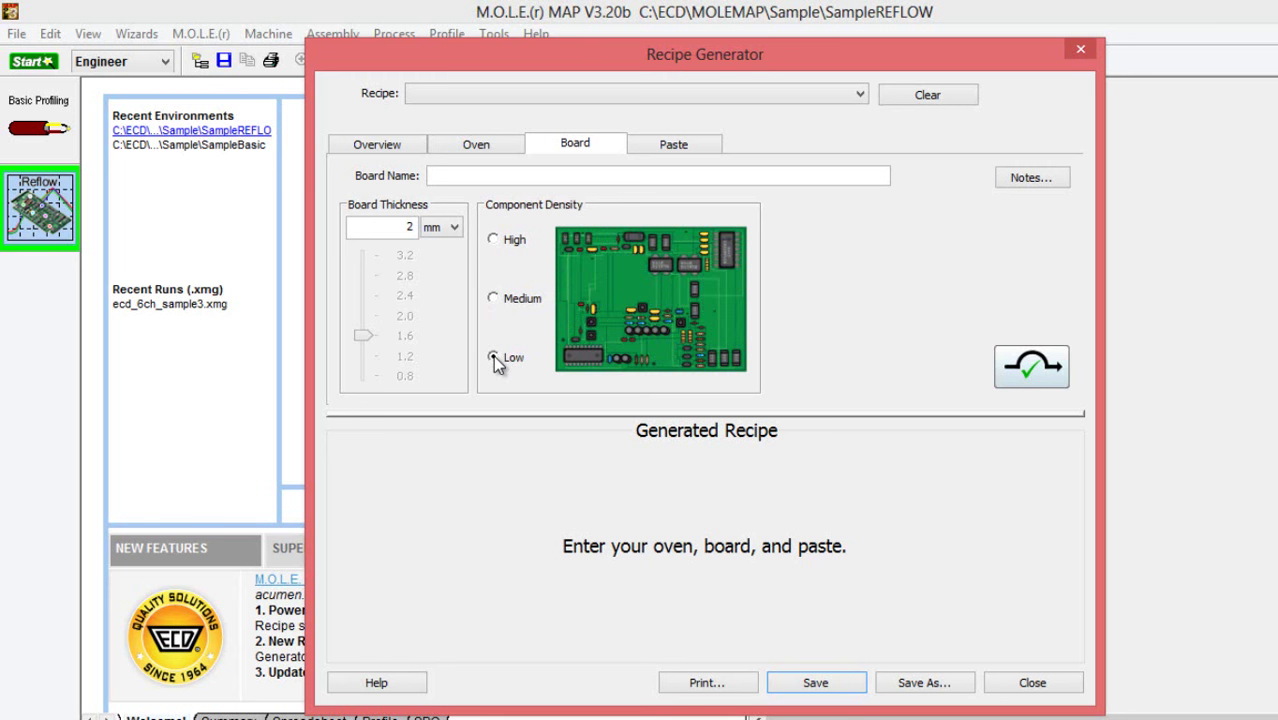
{"action": "left_click", "coordinate": [494, 240]}
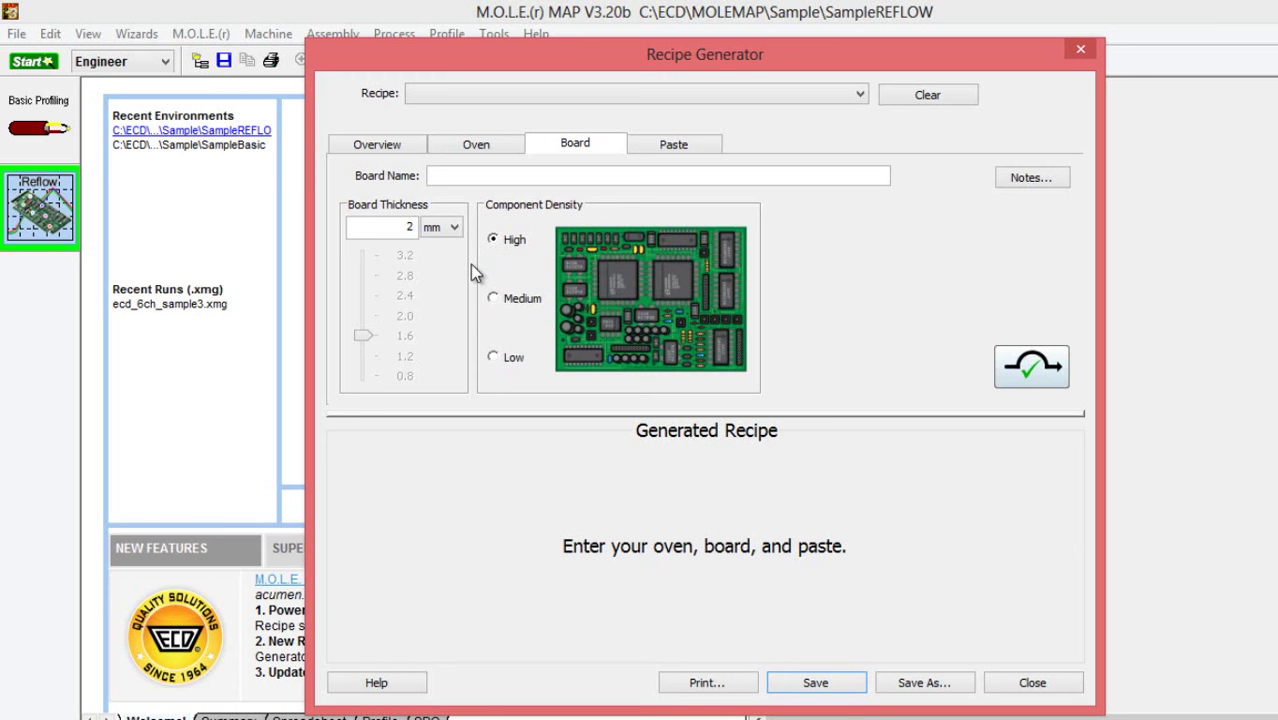
{"action": "left_click", "coordinate": [496, 300]}
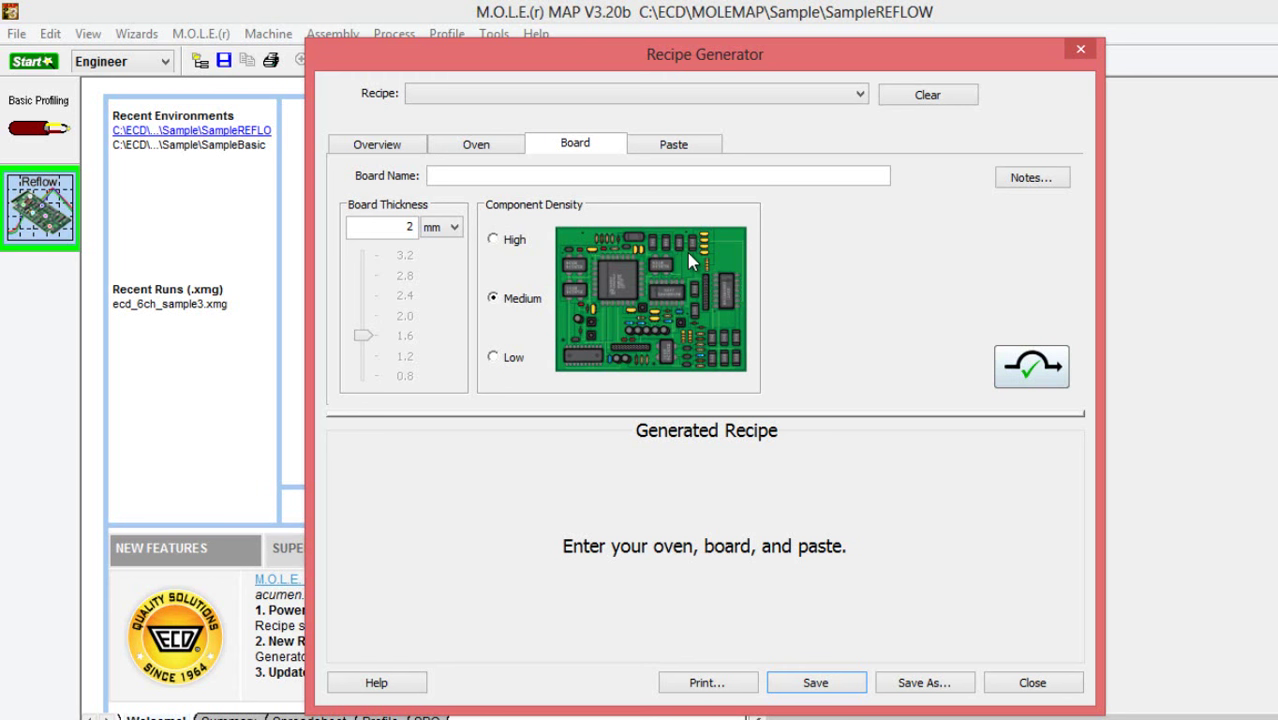
{"action": "left_click", "coordinate": [630, 180]}
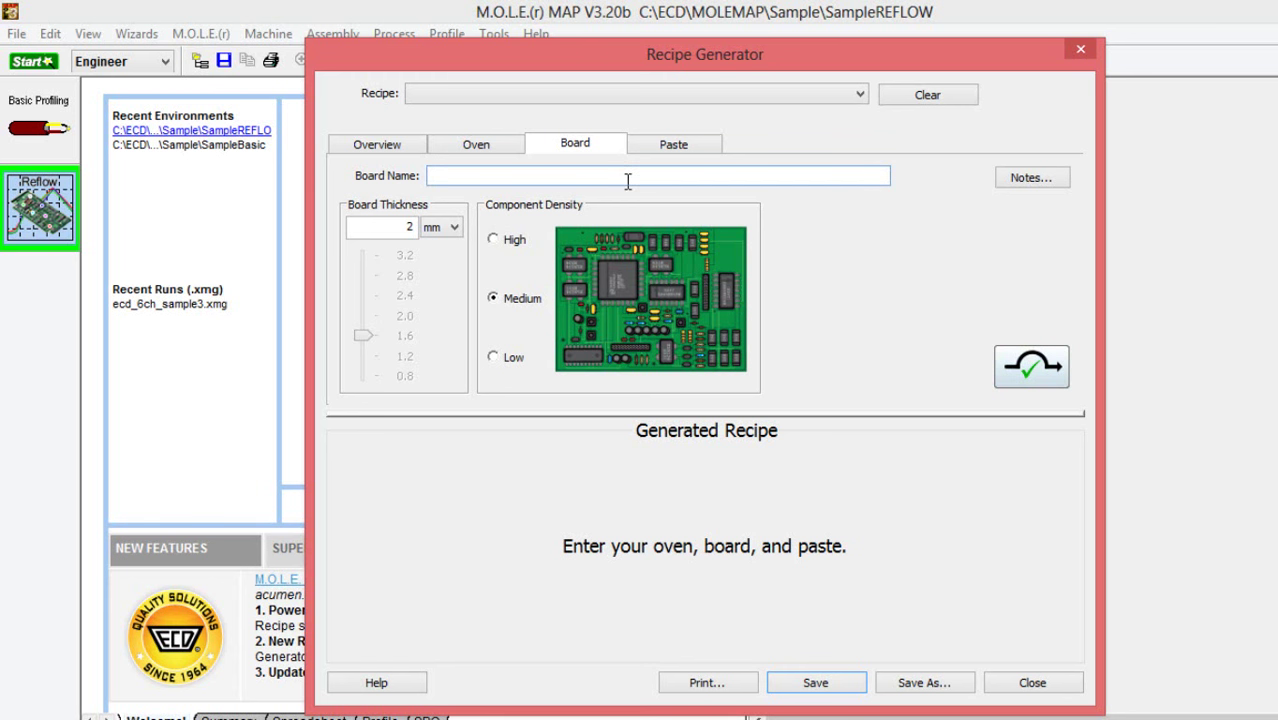
{"action": "type", "text": "board 76"}
Step: Choose the Ramp Soak Spike profile and AIM - WS477Y - WS - 183 solder paste
{"action": "left_click", "coordinate": [675, 147]}
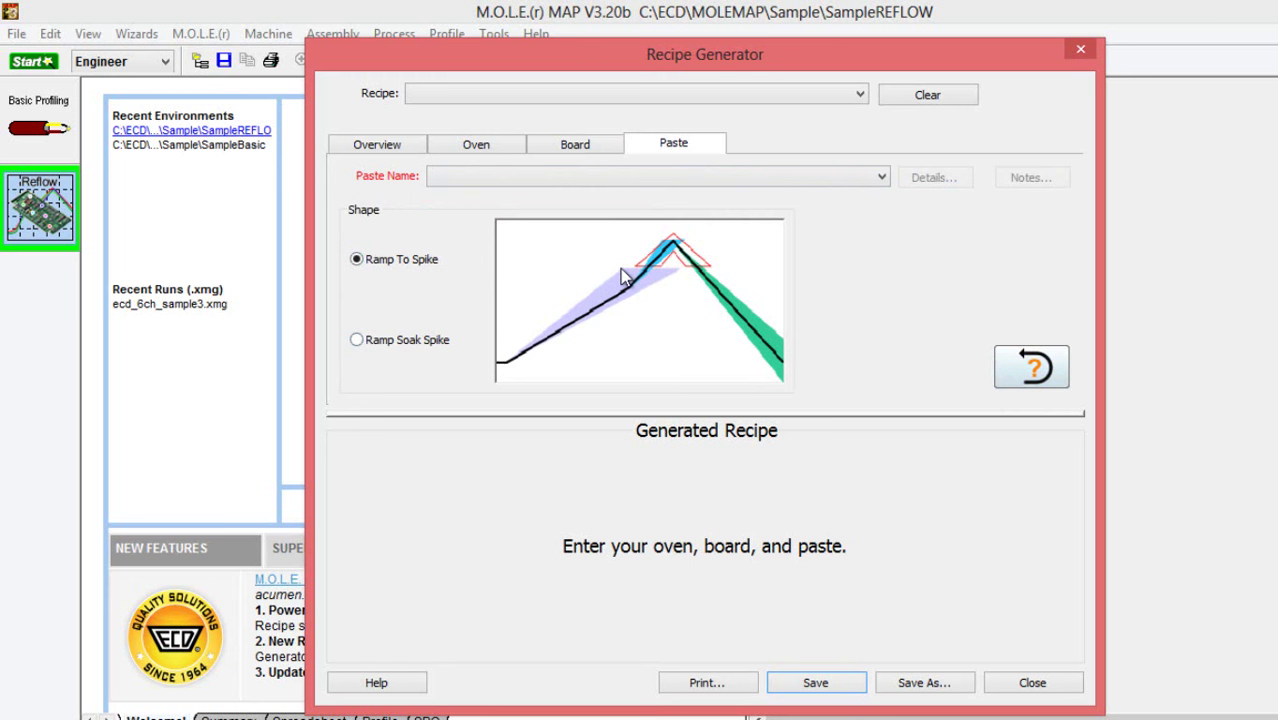
{"action": "left_click", "coordinate": [358, 342]}
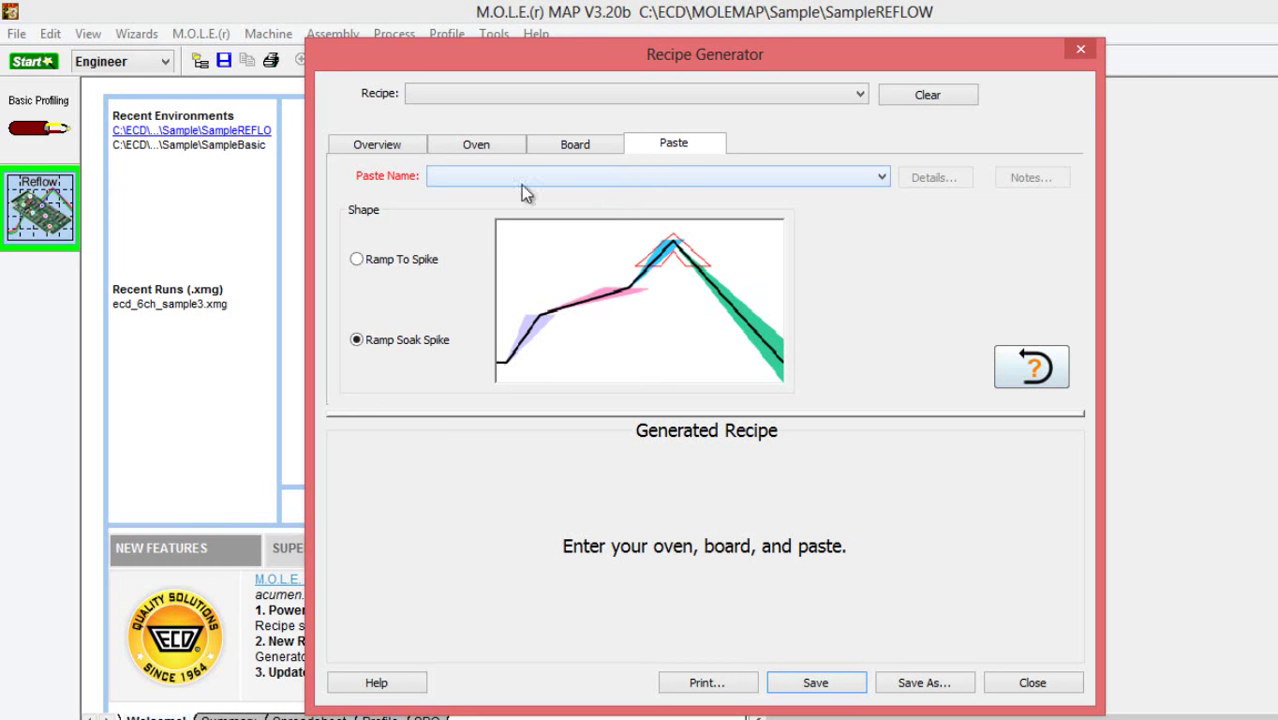
{"action": "left_click", "coordinate": [490, 180]}
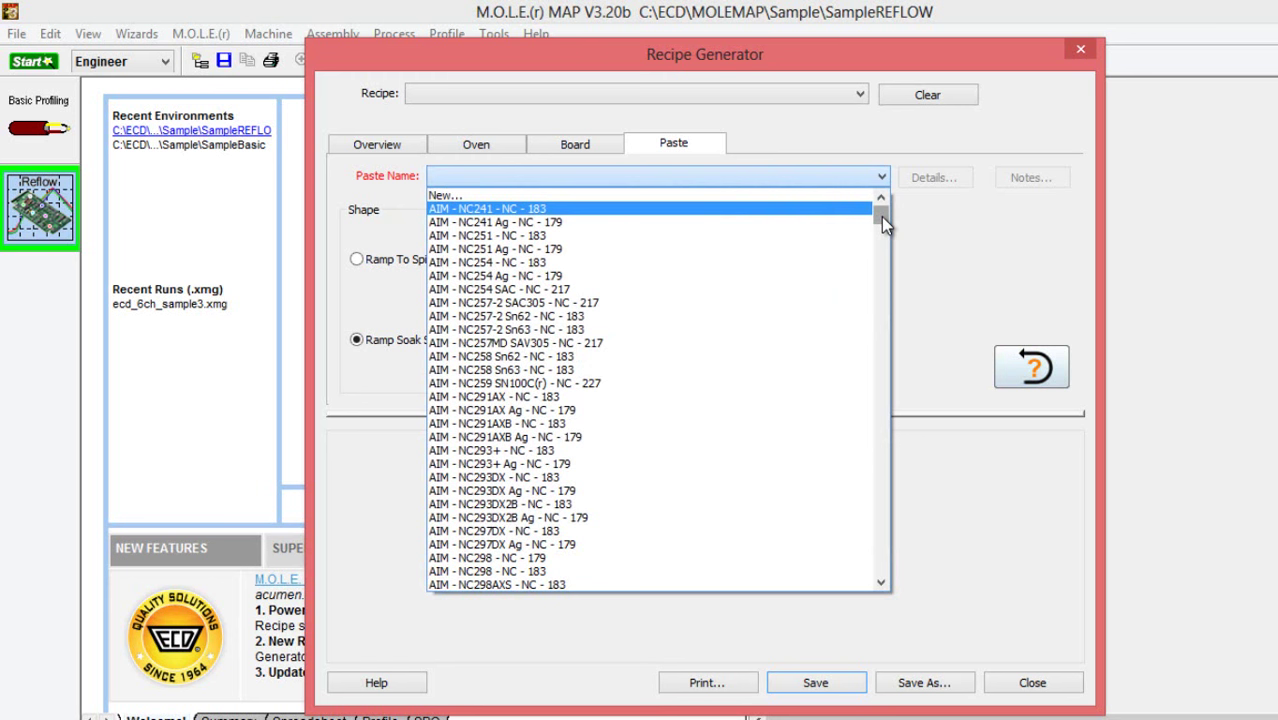
{"action": "mouse_move", "coordinate": [881, 216]}
{"action": "left_mouse_down"}
{"action": "mouse_move", "coordinate": [884, 232]}
{"action": "mouse_move", "coordinate": [882, 210]}
{"action": "left_mouse_up"}
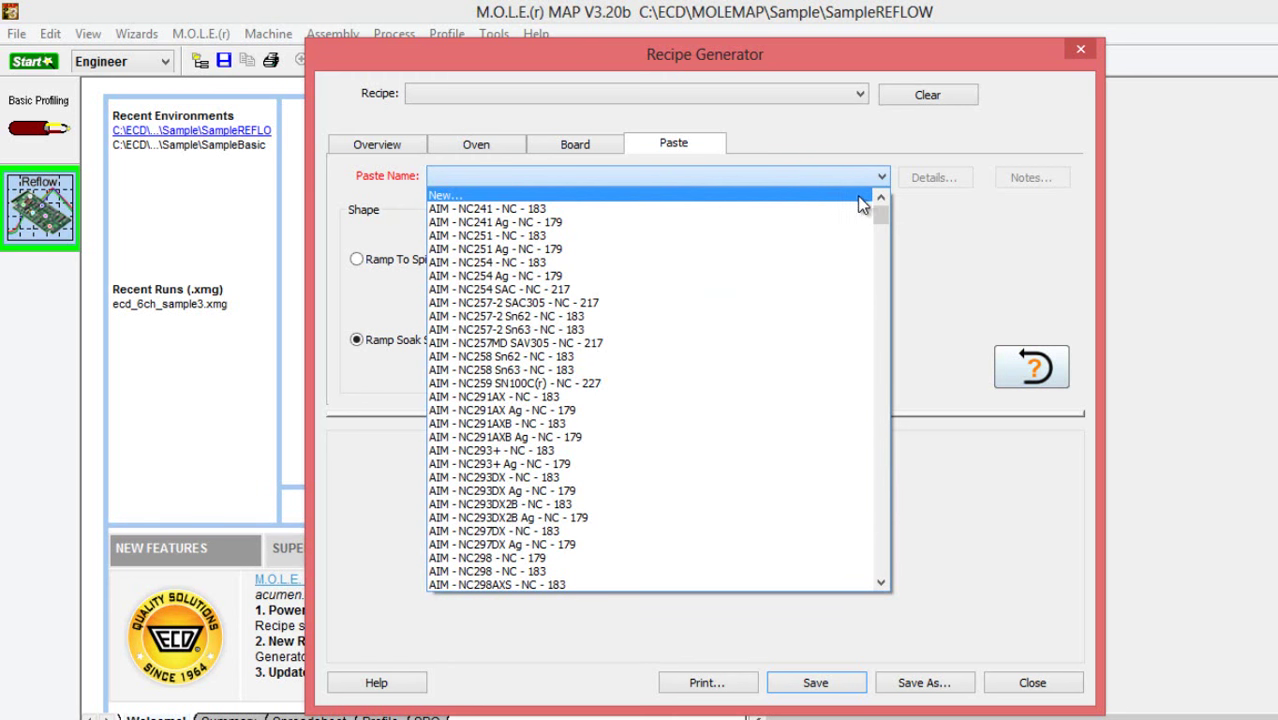
{"action": "left_click_drag", "start_coordinate": [878, 215], "coordinate": [883, 245]}
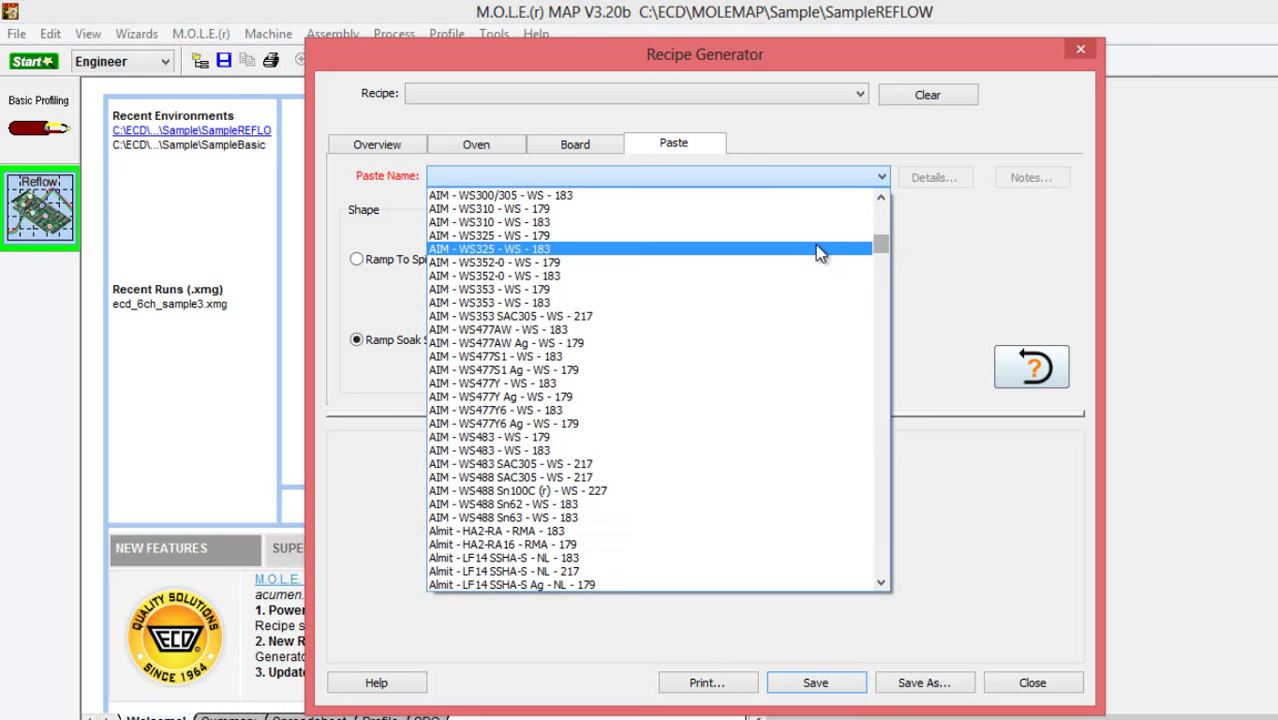
{"action": "left_click", "coordinate": [685, 383]}
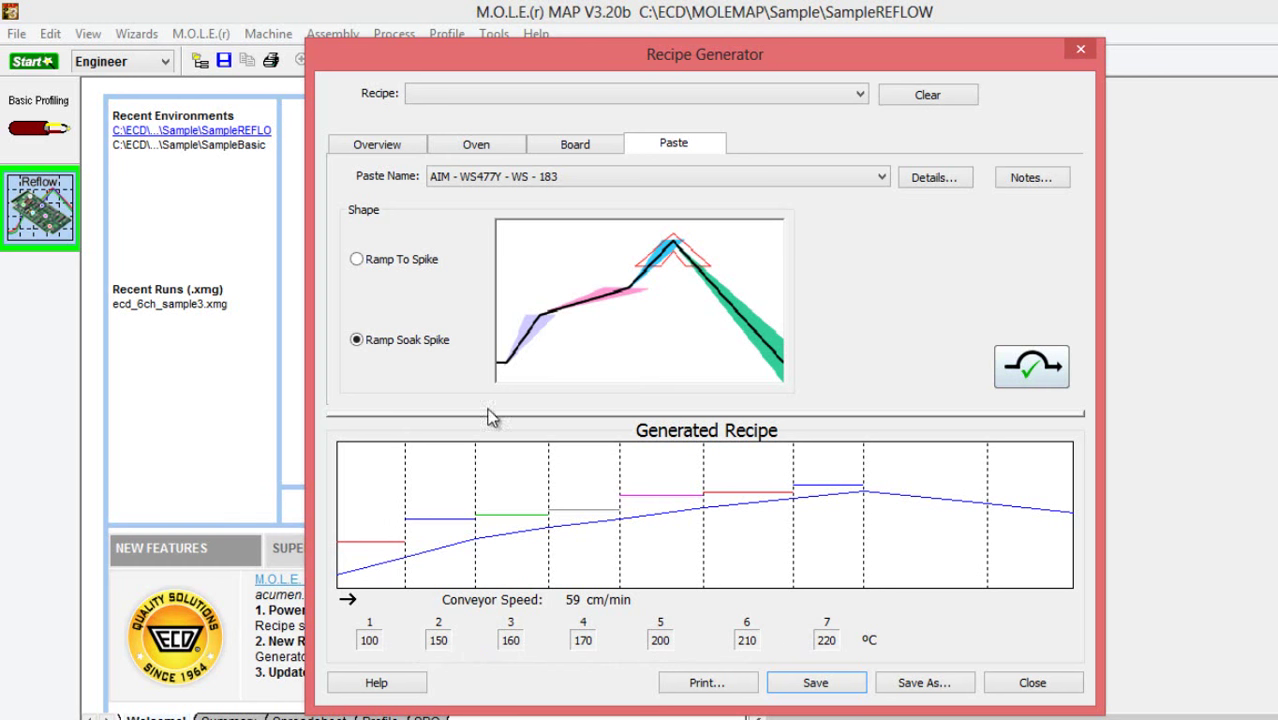
Step: Show the Overview summarising the oven, board 76 and paste
{"action": "left_click", "coordinate": [370, 150]}
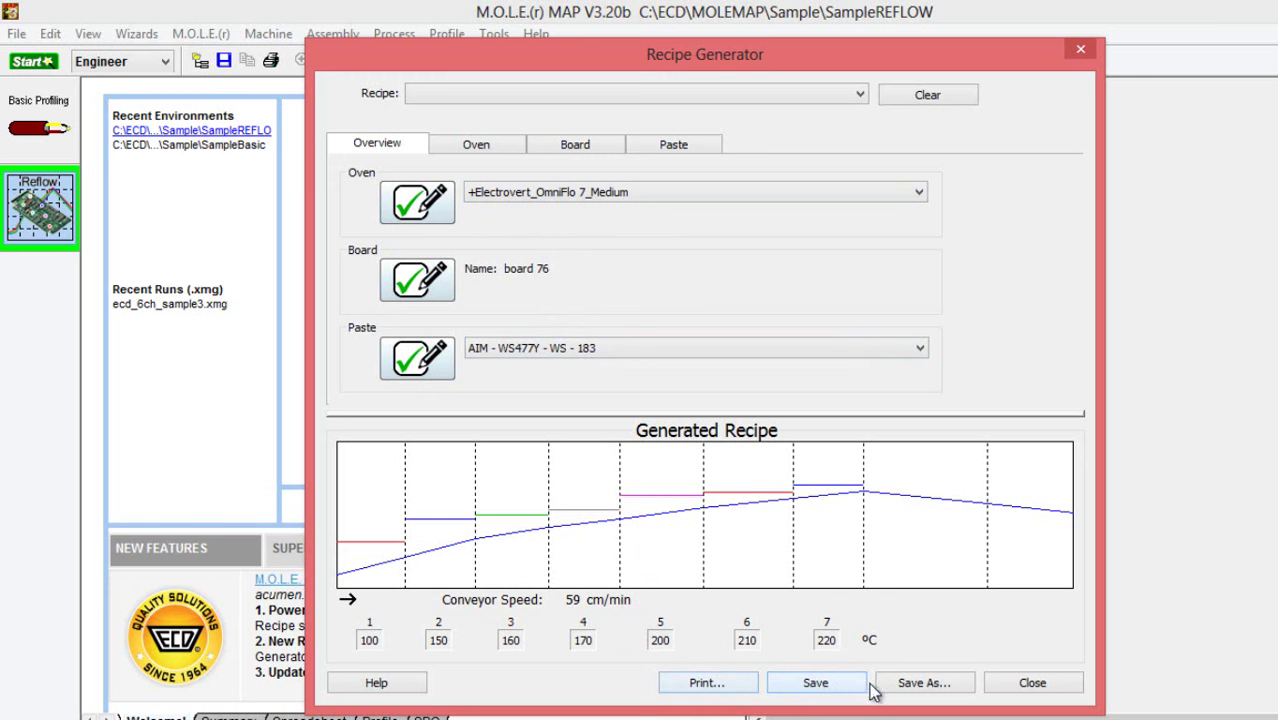
Step: Save the generated recipe as TEST and confirm it is the current recipe
{"action": "left_click", "coordinate": [926, 686]}
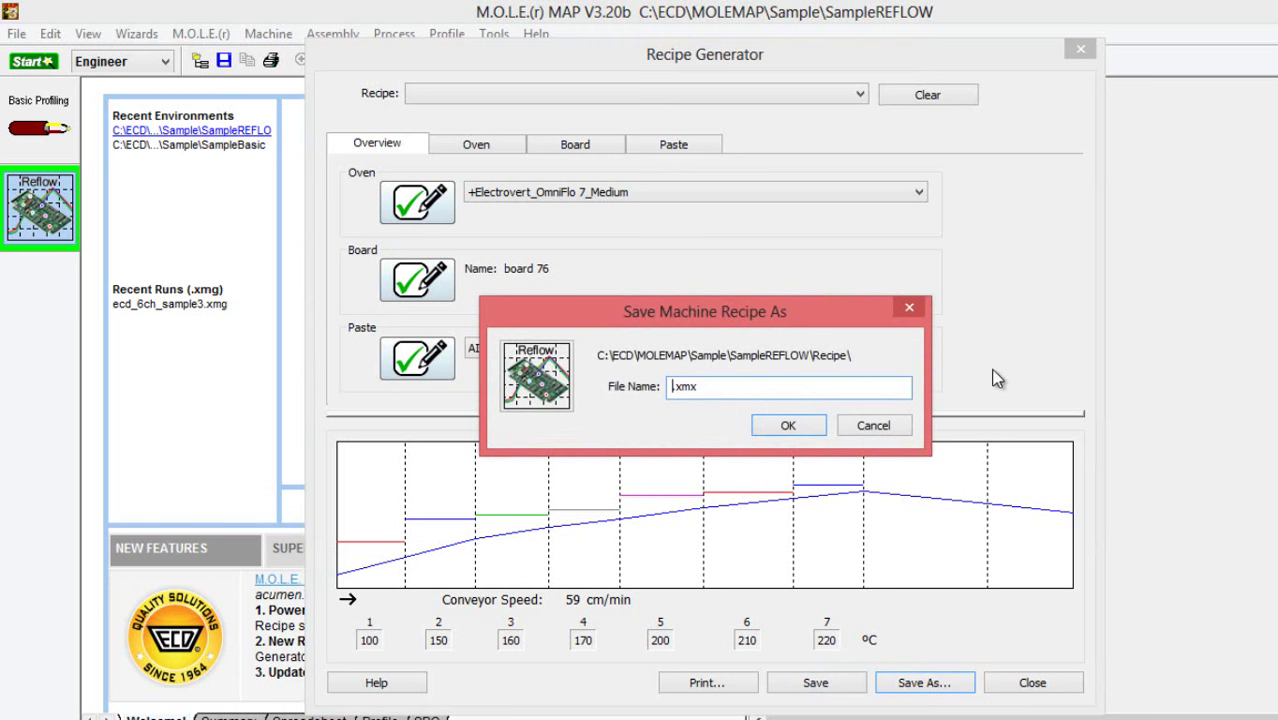
{"action": "type", "text": "TEST"}
{"action": "left_click", "coordinate": [775, 428]}
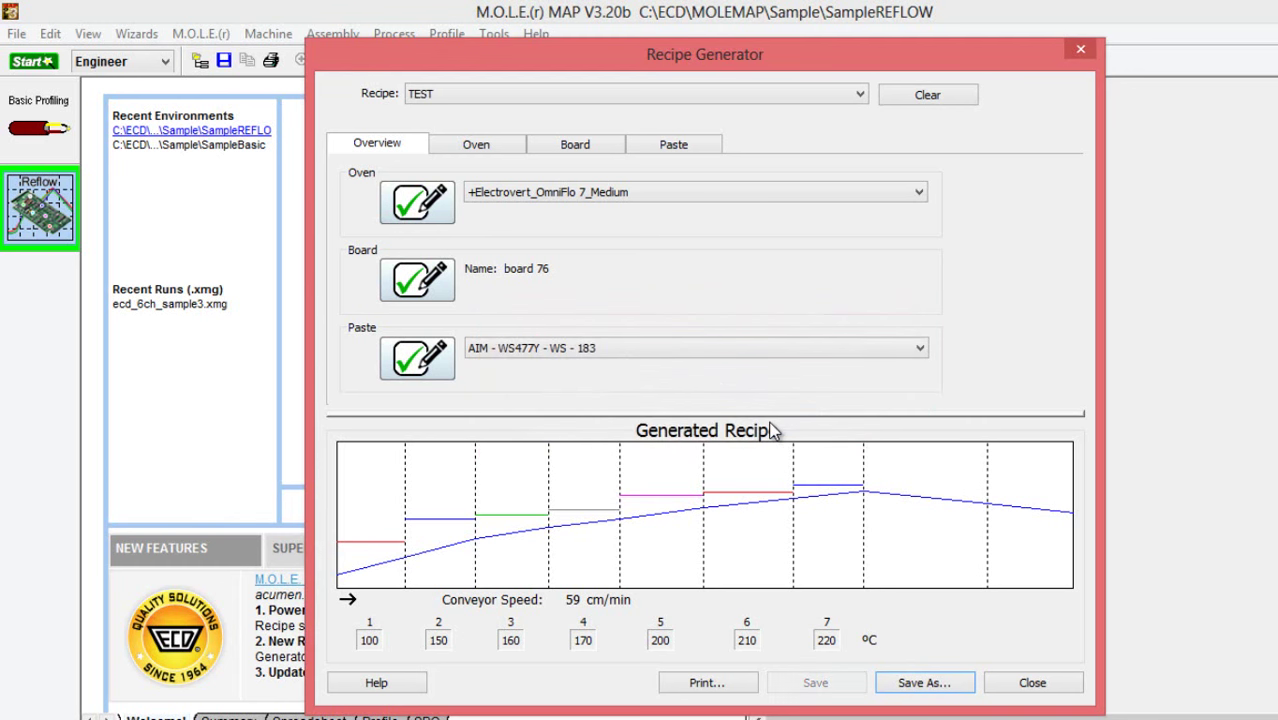
{"action": "left_click", "coordinate": [861, 94]}
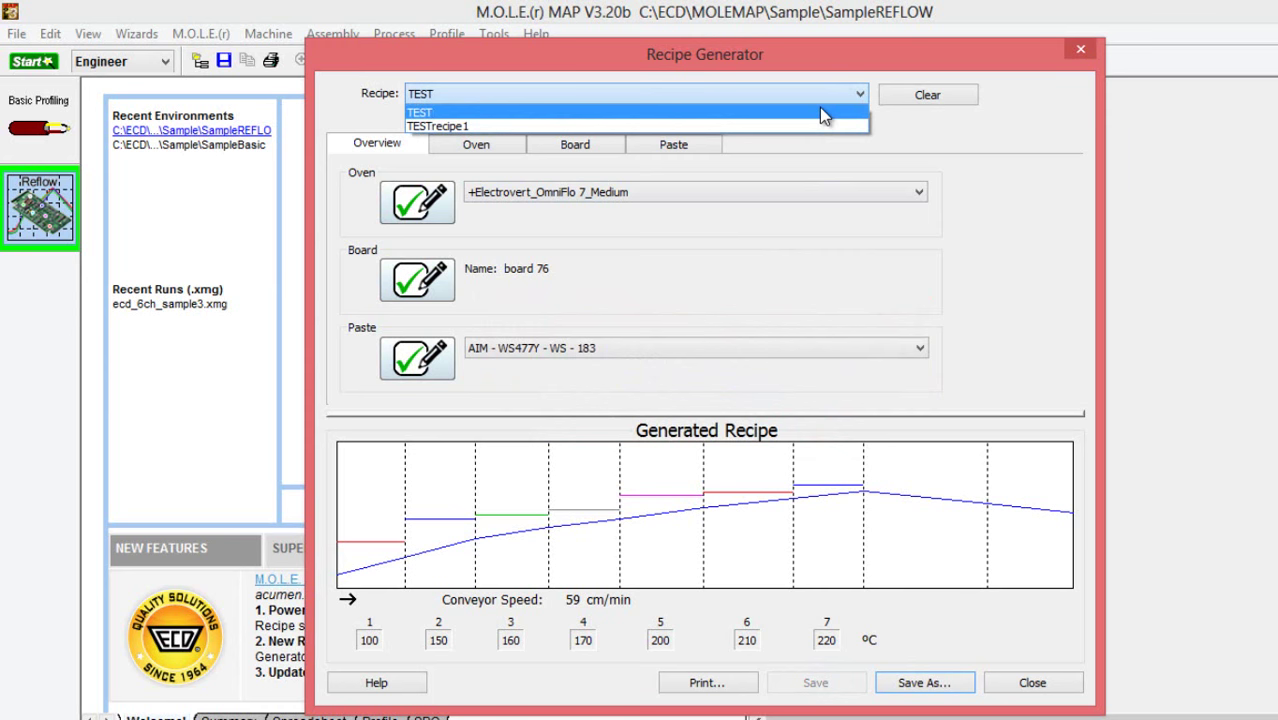
{"action": "left_click", "coordinate": [820, 110]}
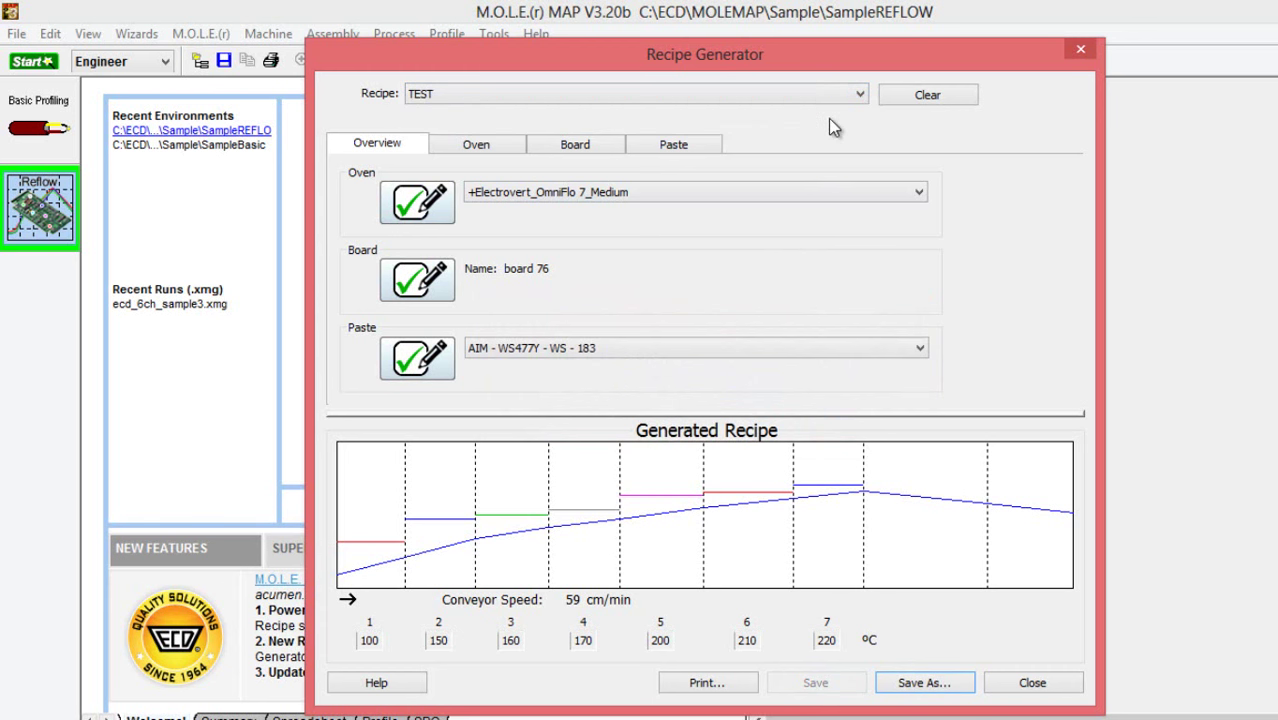